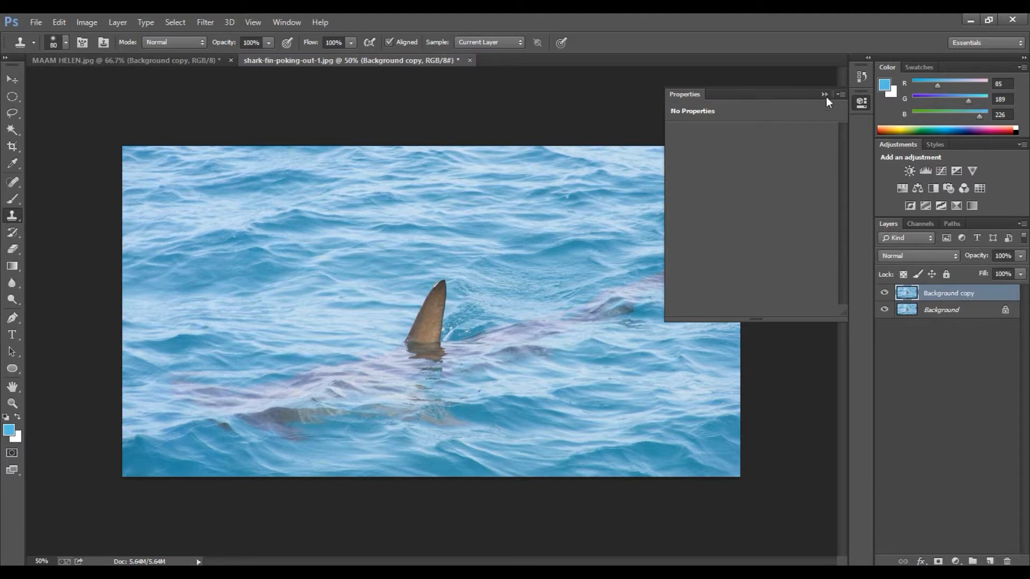
Copy the shark fin layer from shark-fin-poking-out-1.jpg into the swimmer photo with the Move tool.
left_click(824, 95)
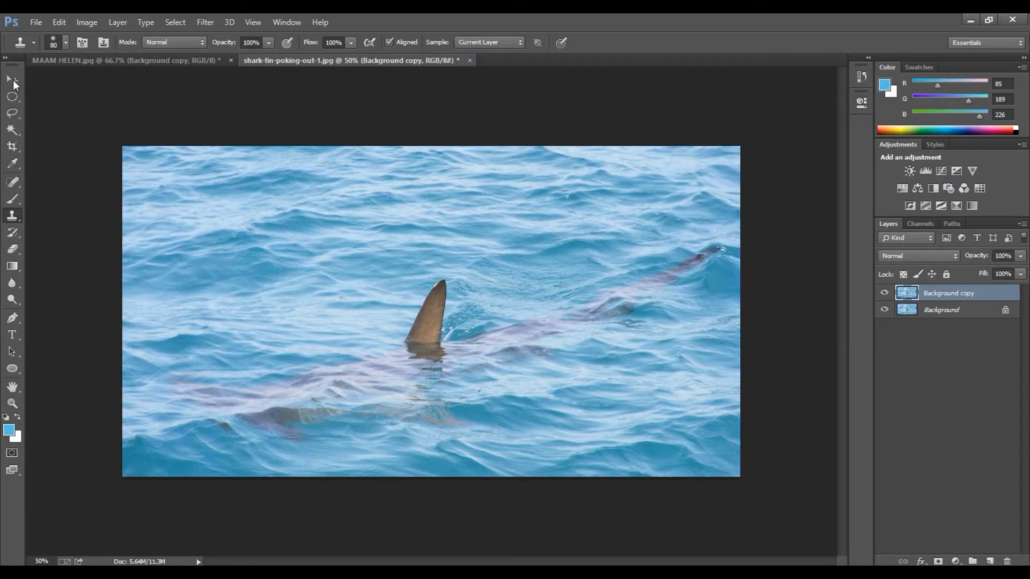
left_click(12, 80)
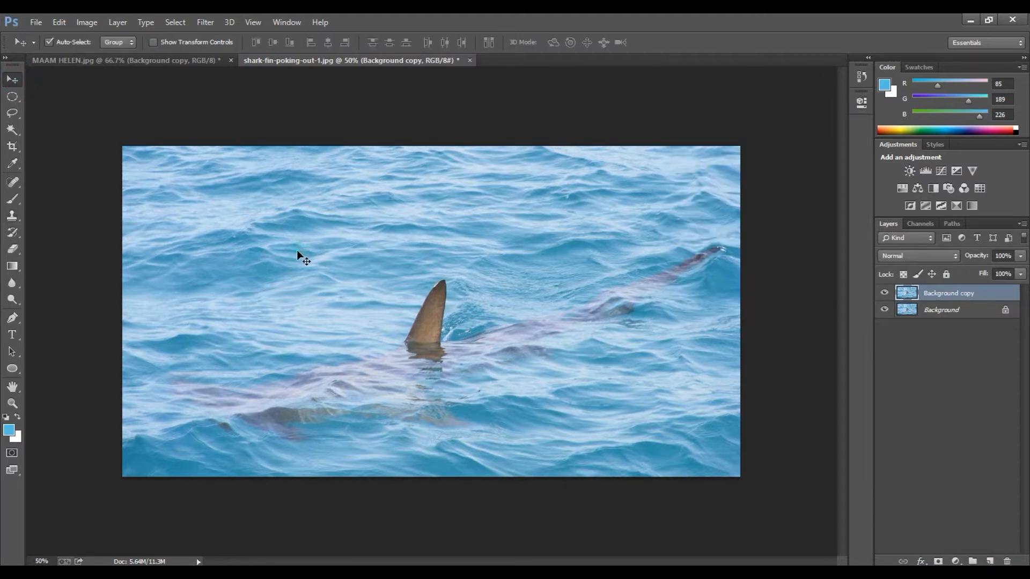
left_click_drag(298, 250, 196, 120)
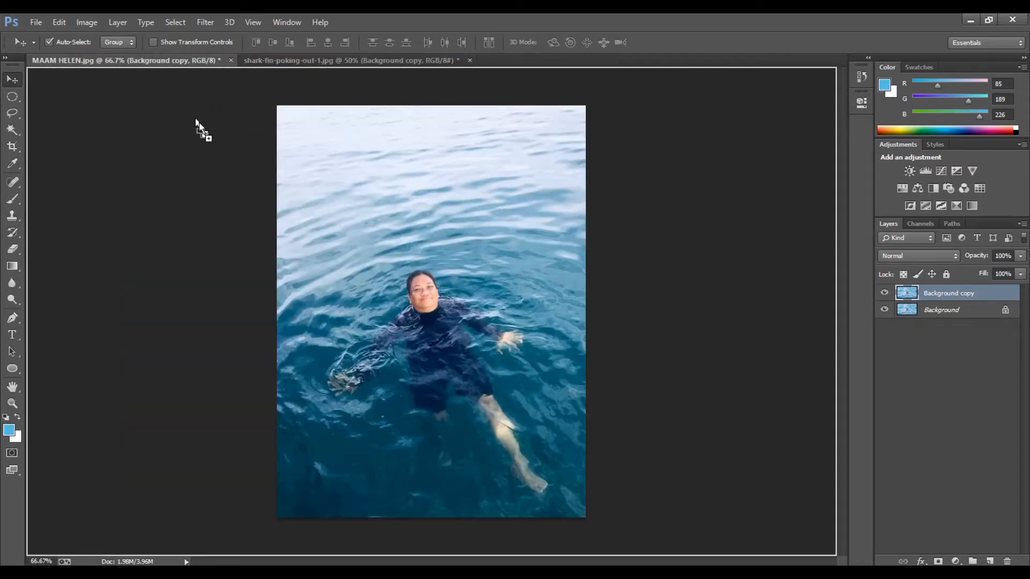
left_click_drag(386, 186, 386, 185)
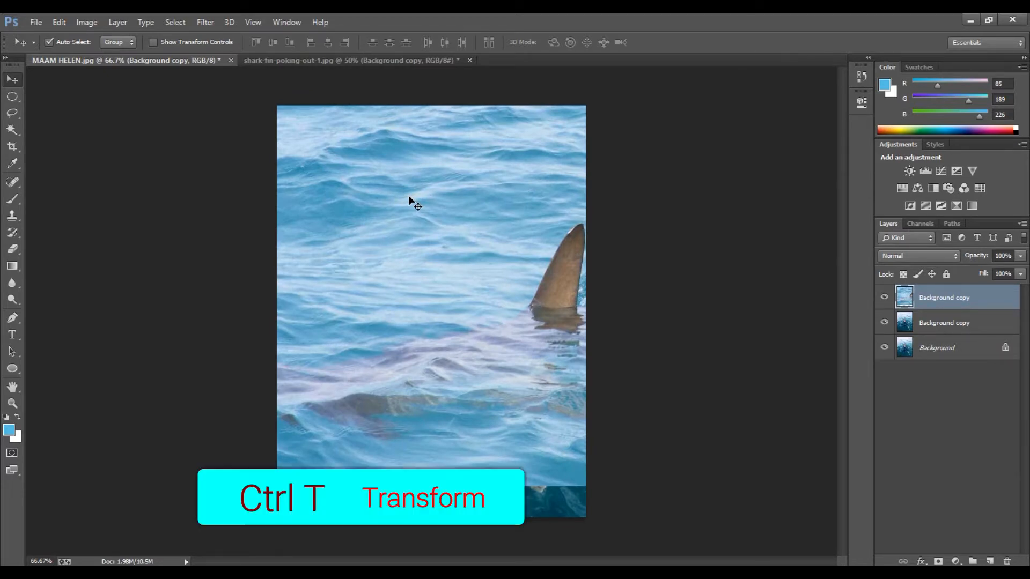
Scale the shark layer to about 40% width and 48% height, covering the water above the swimmer's head.
key("ctrl+t")
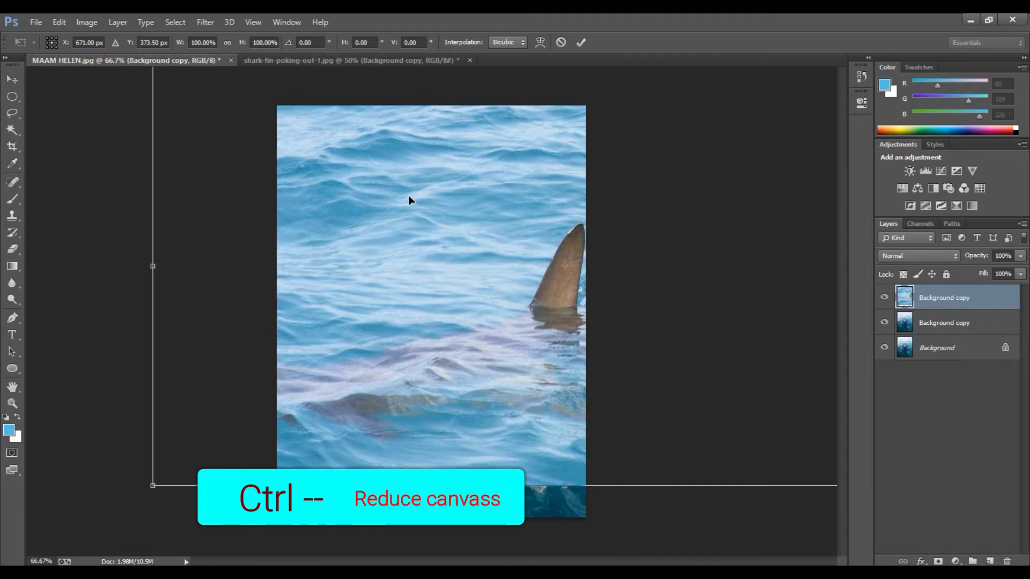
key("ctrl+minus")
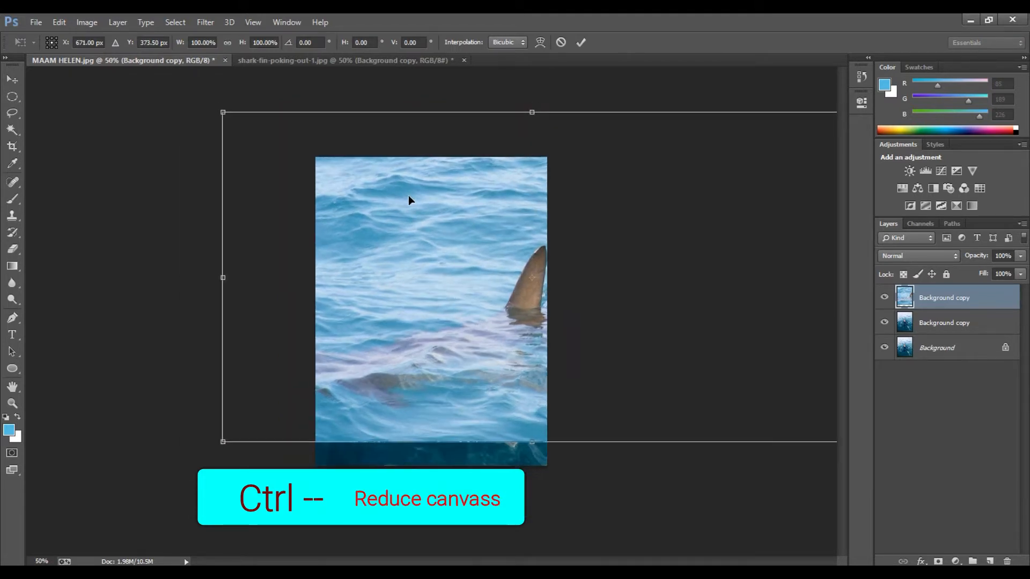
key("ctrl+minus")
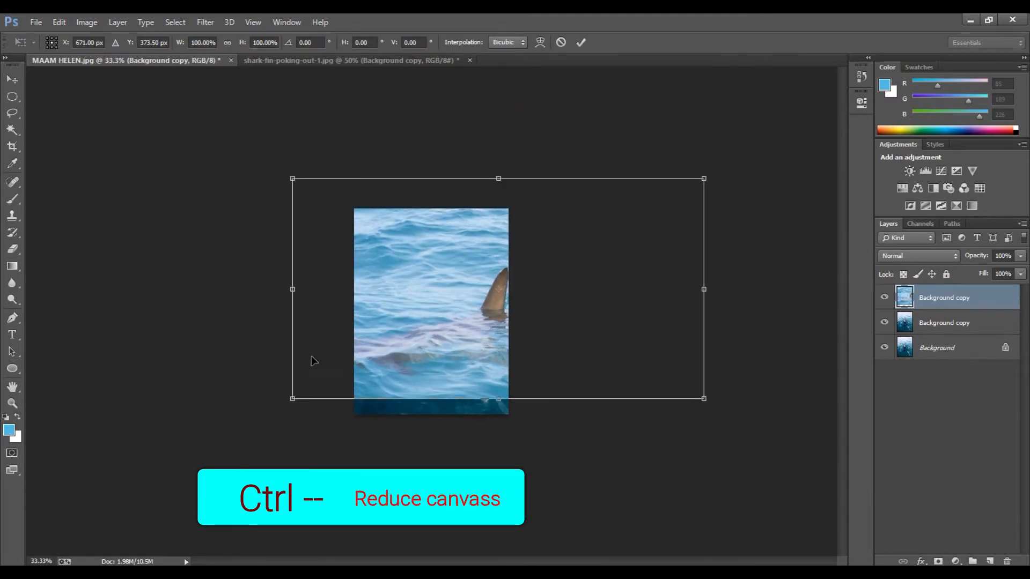
left_click_drag(292, 402, 370, 357)
left_click_drag(705, 356, 570, 317)
left_click_drag(430, 244, 413, 246)
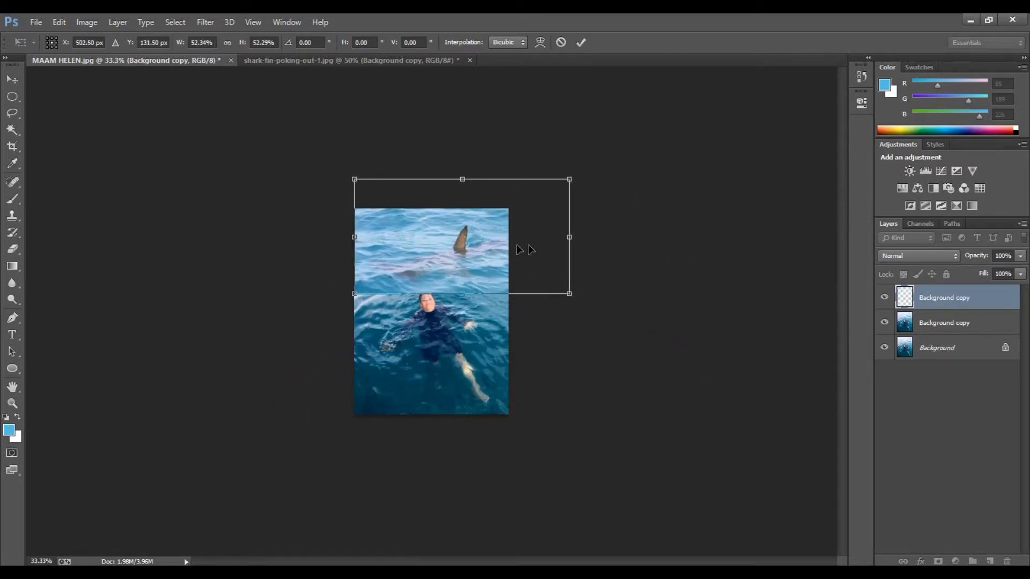
left_click_drag(568, 237, 517, 238)
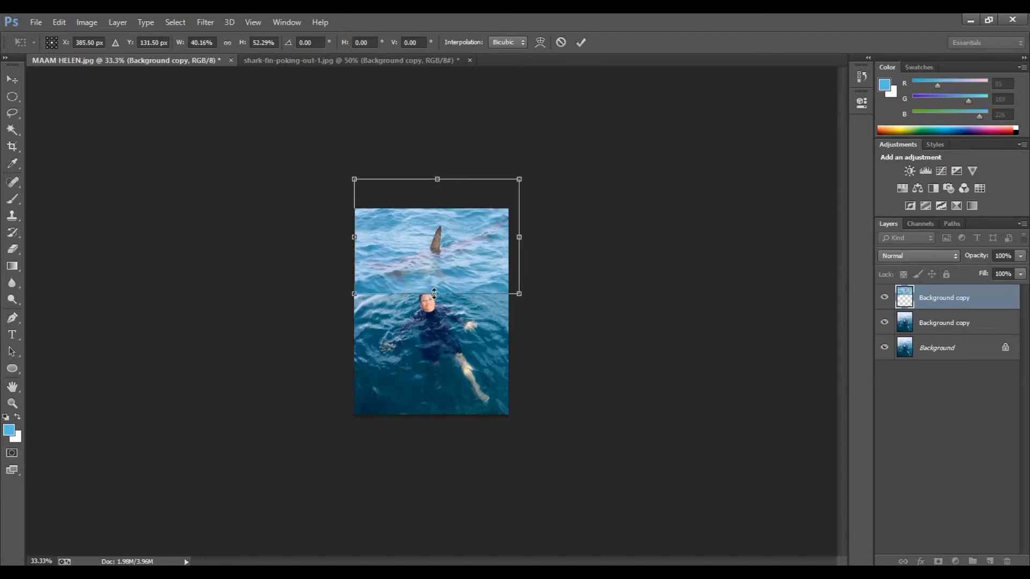
left_click_drag(434, 293, 435, 285)
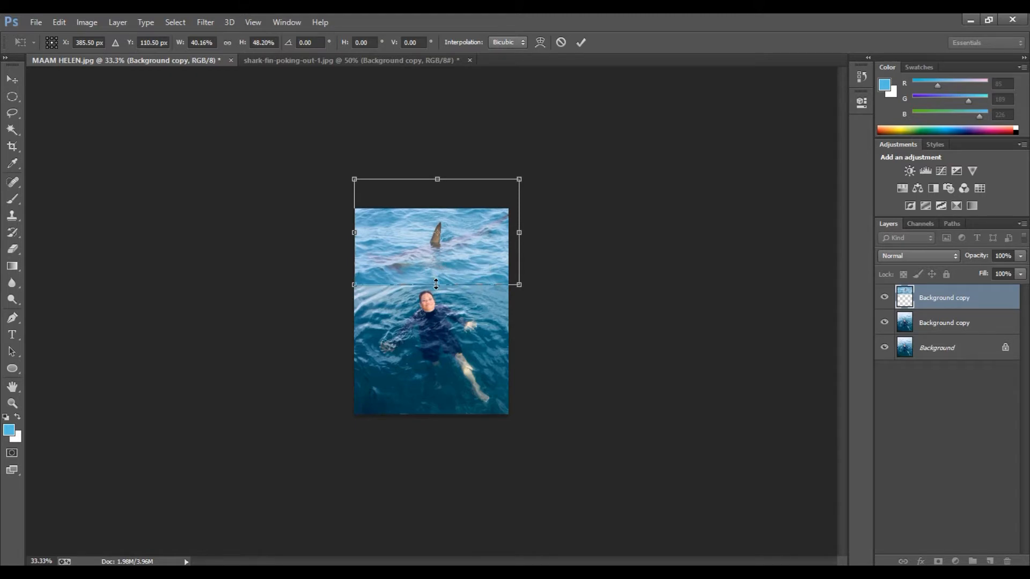
key("Return")
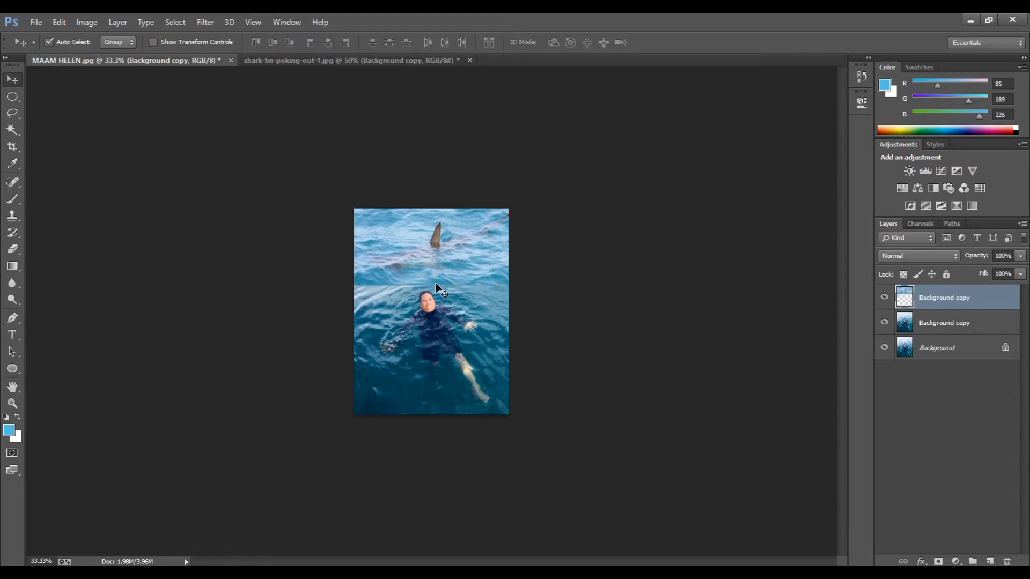
Flatten the image and duplicate the resulting Background layer.
key("ctrl+plus")
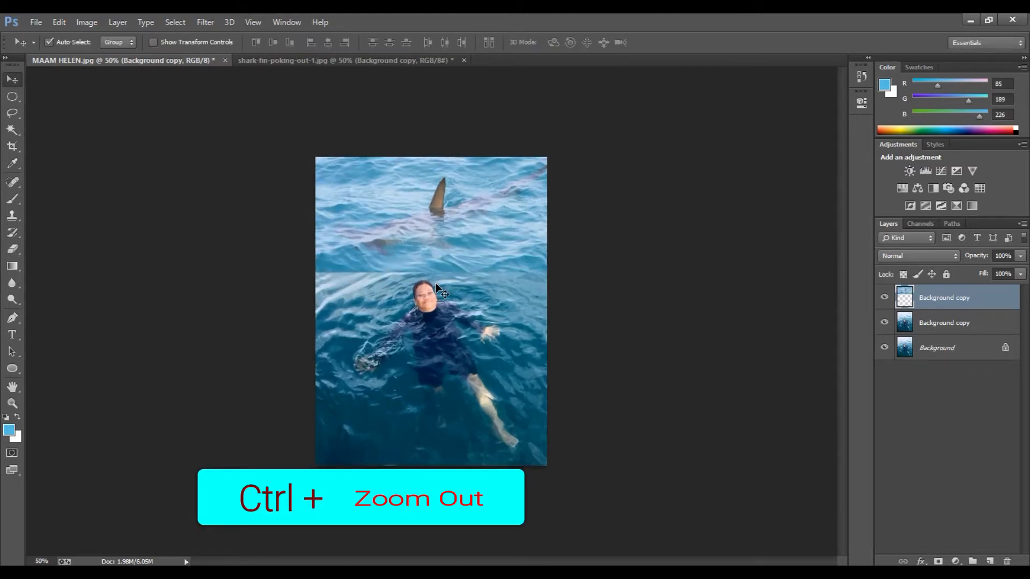
key("ctrl+plus")
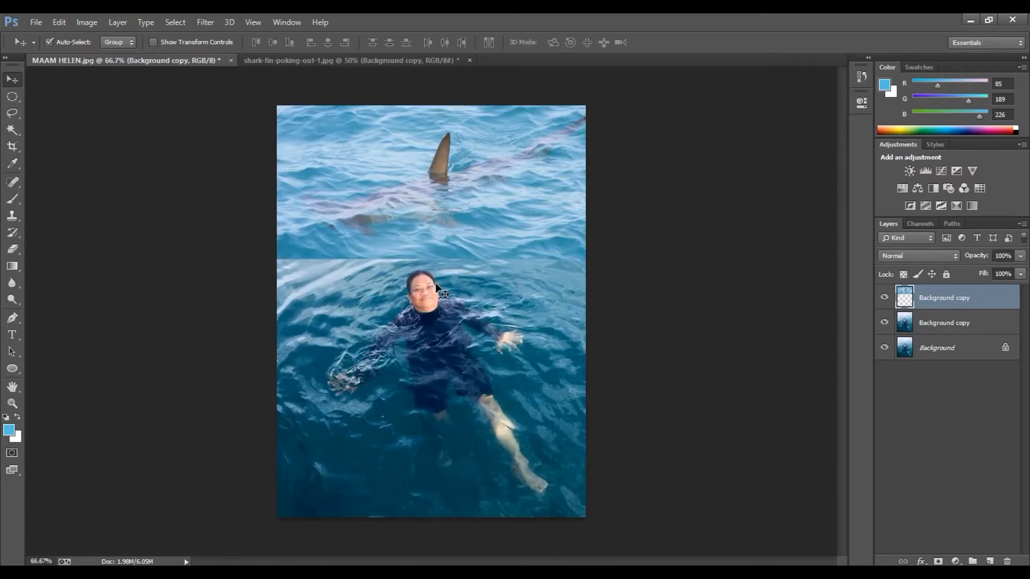
left_click(117, 22)
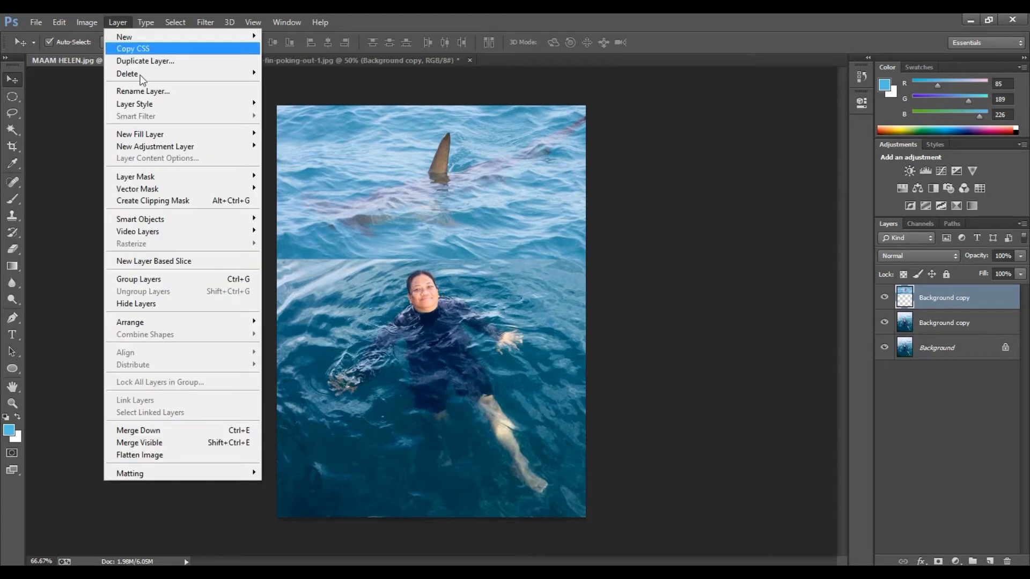
left_click(167, 455)
left_click_drag(966, 294, 989, 561)
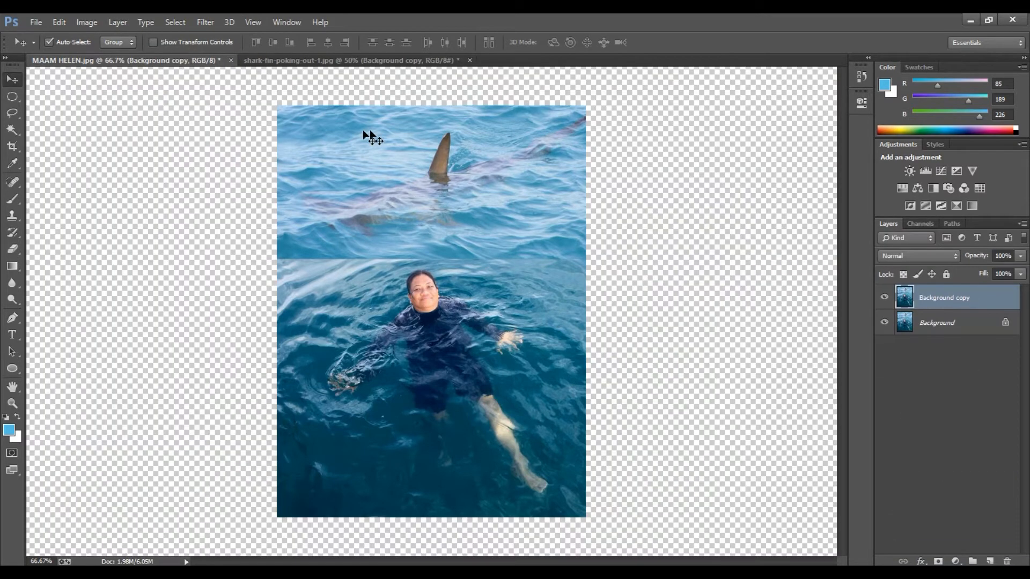
Using the Clone Stamp at brush size 70, clone sampled water over the left half of the seam between the two photos.
left_click(12, 216)
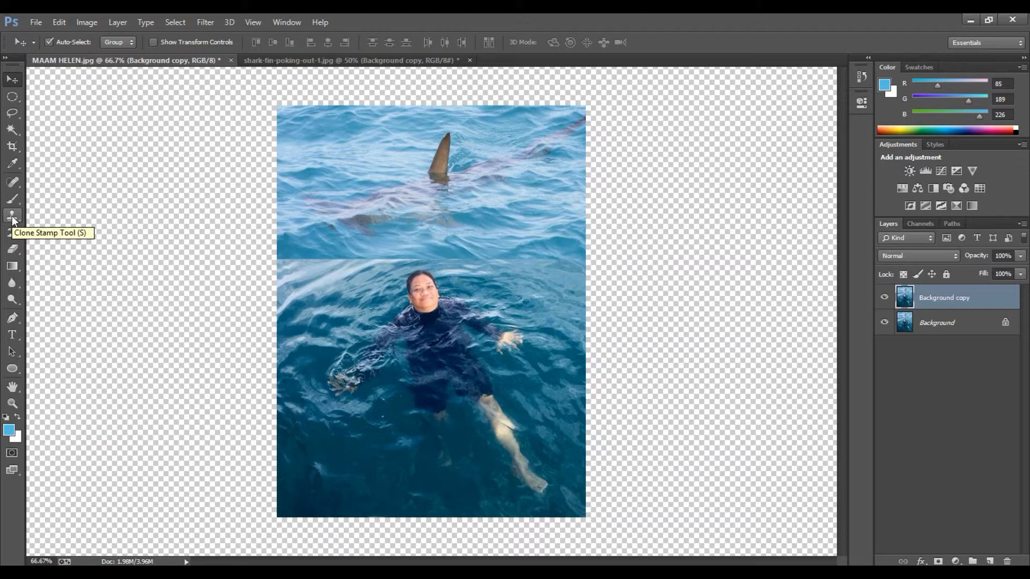
left_click(12, 217)
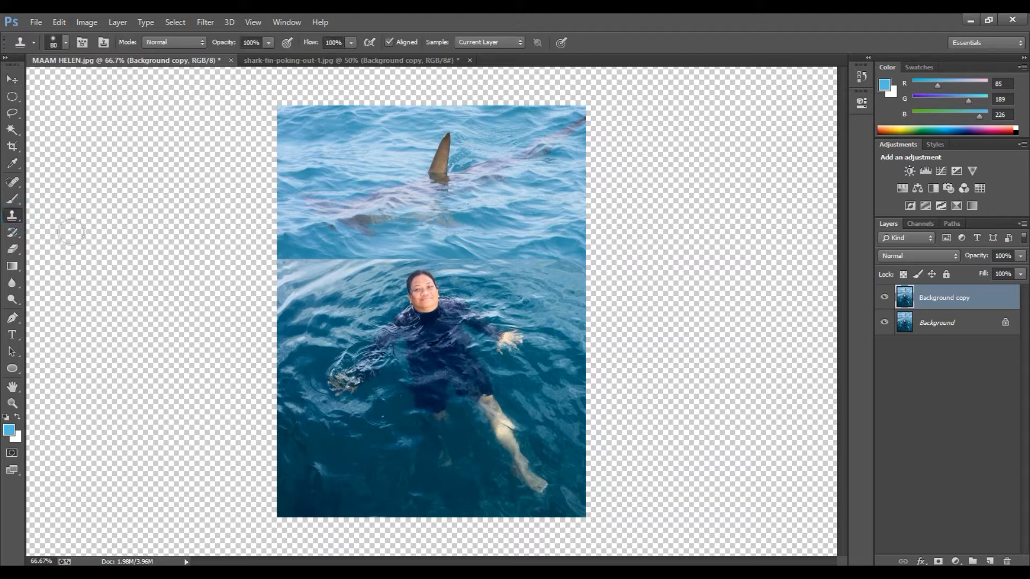
key("bracketleft")
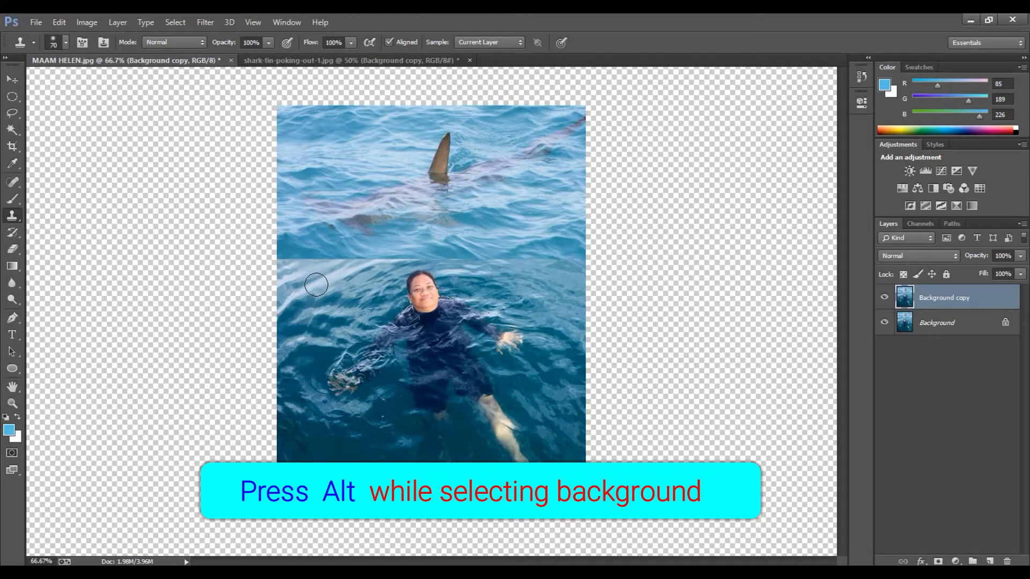
key("alt")
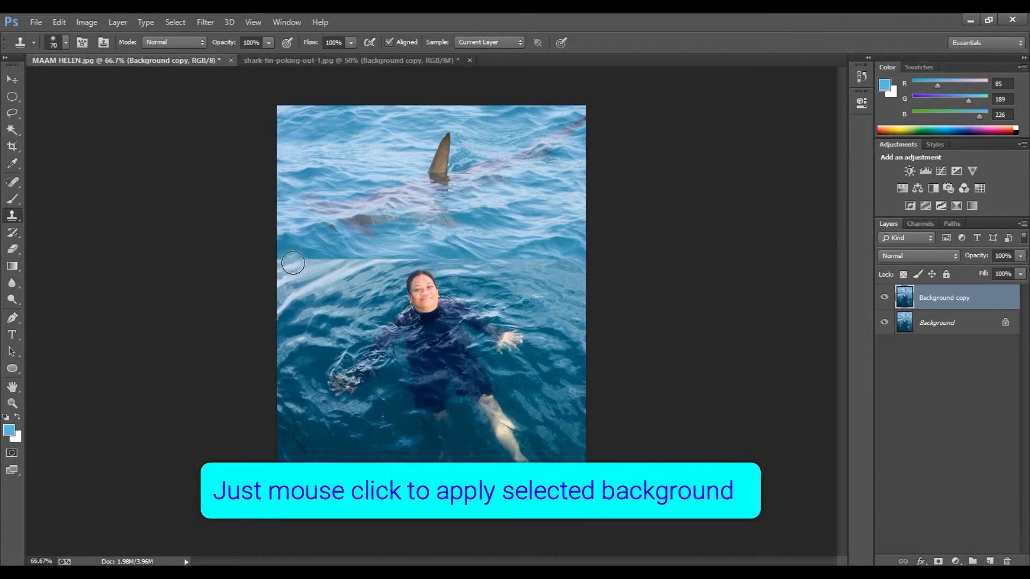
left_click(289, 263)
left_click(300, 262)
left_click(304, 261)
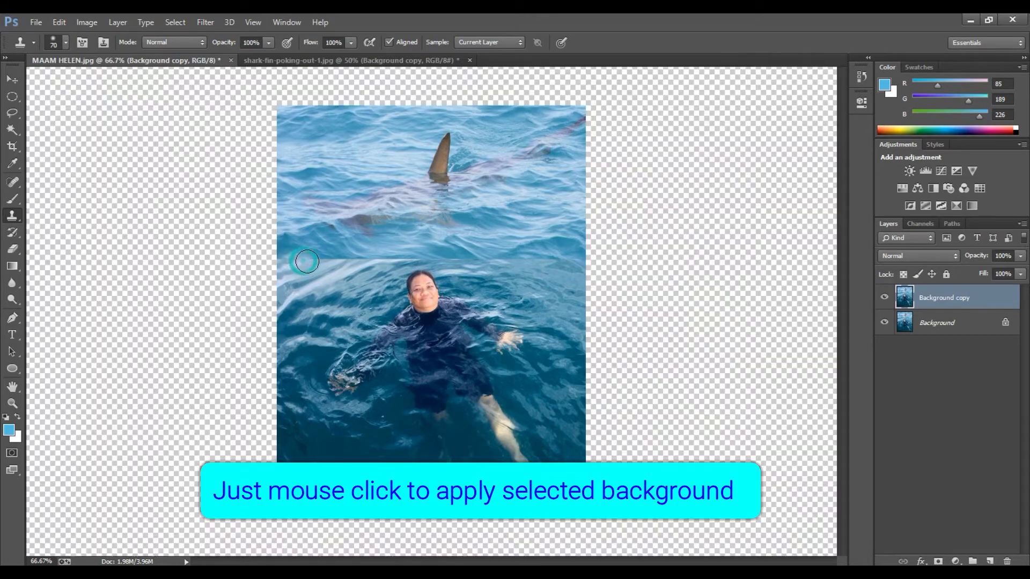
left_click_drag(307, 262, 367, 256)
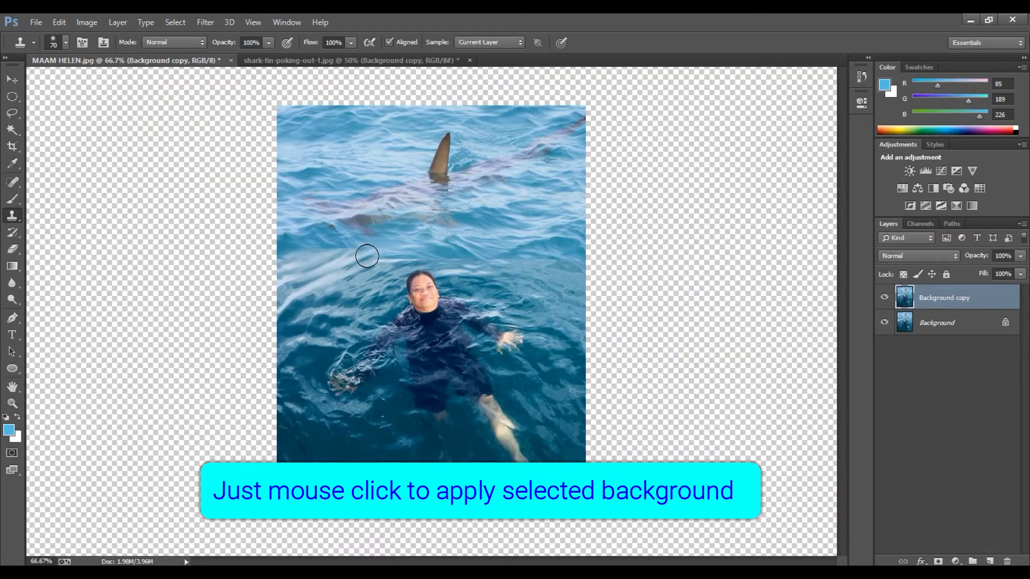
left_click(367, 256)
left_click(382, 256)
left_click(397, 254)
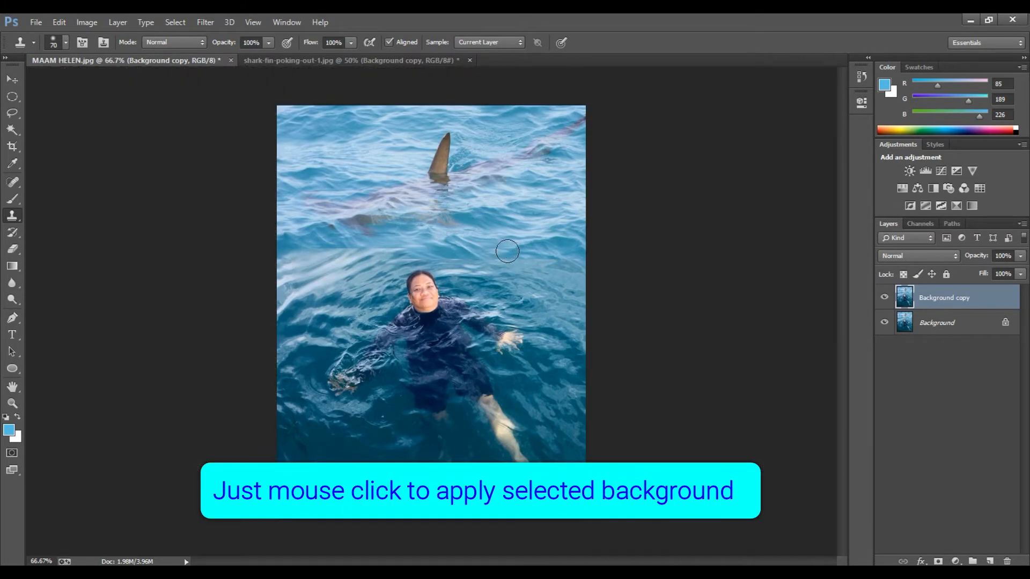
Sample water near the right edge and clone it over the seam to the right of the swimmer's head.
left_click(539, 244, "alt")
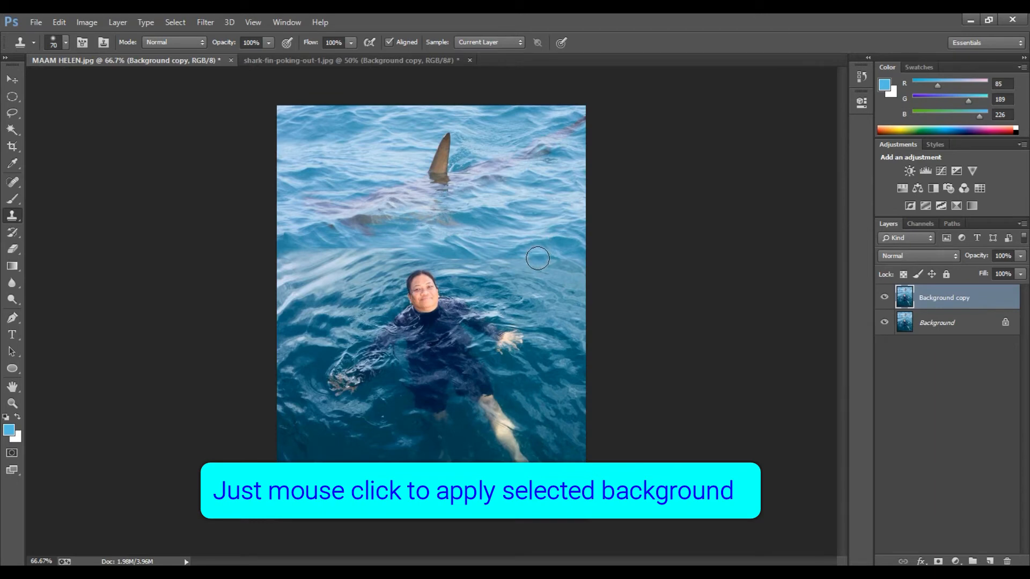
left_click(511, 262)
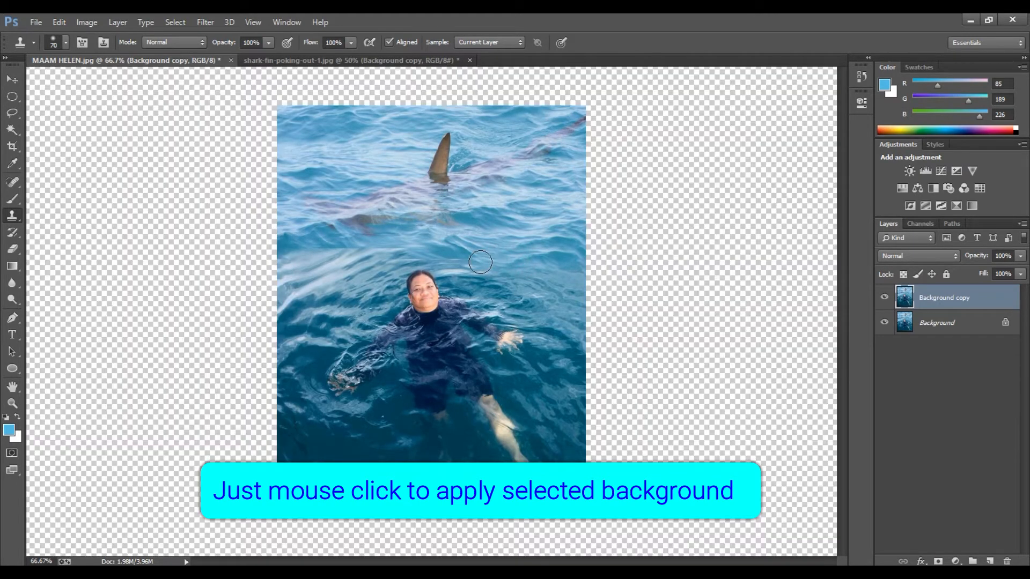
left_click(479, 262)
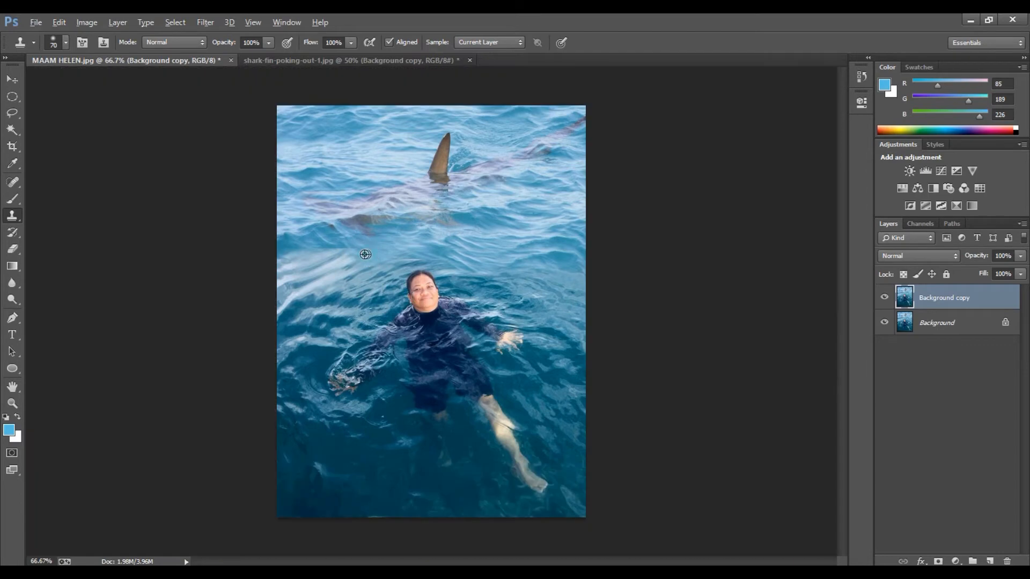
Resample the nearby water and clone it over the pale streaks along the seam to the left of the swimmer's head.
left_click(364, 254, "alt")
left_click(352, 255)
left_click(346, 253)
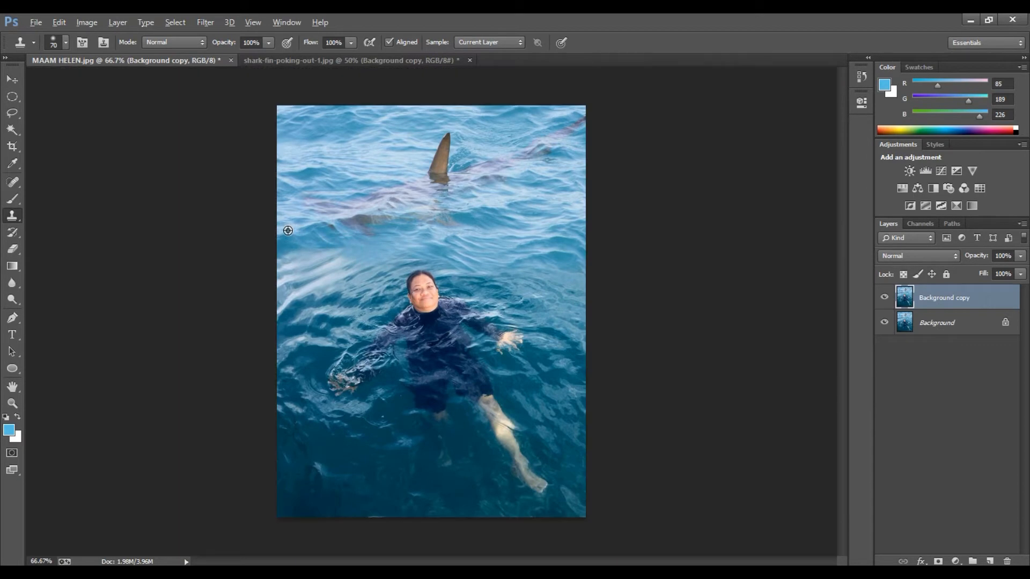
left_click(288, 230, "alt")
left_click(341, 259)
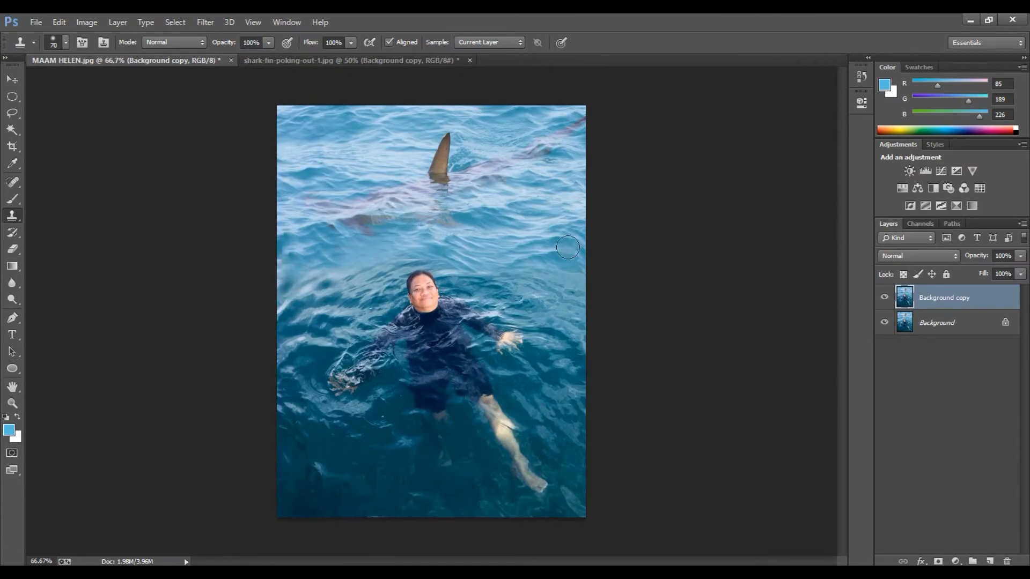
Reduce the Clone Stamp brush to size 50 and clone sampled water over the seam near the photo's left edge.
key("ctrl+plus")
key("ctrl+plus")
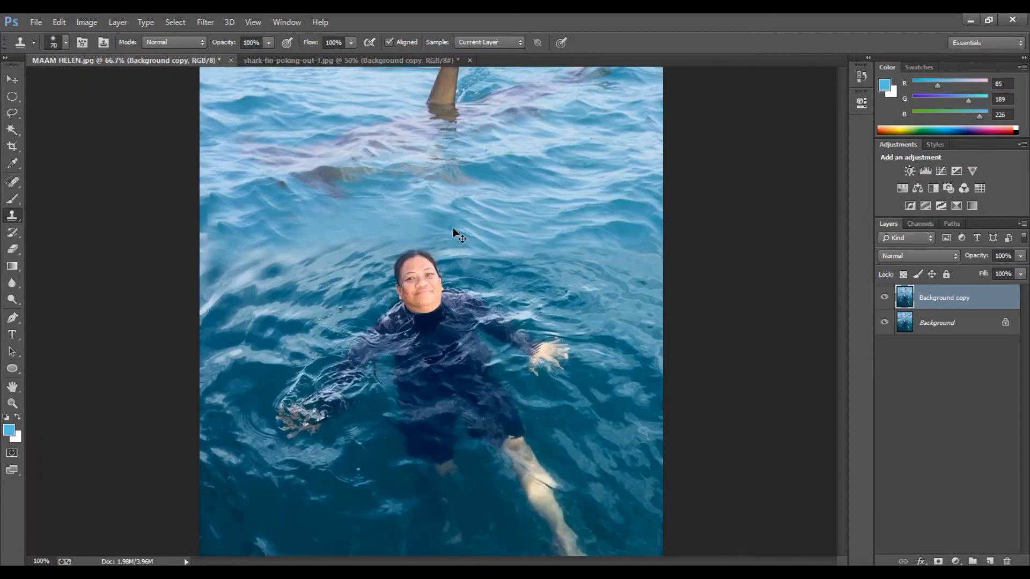
left_click(453, 229)
key("ctrl+z")
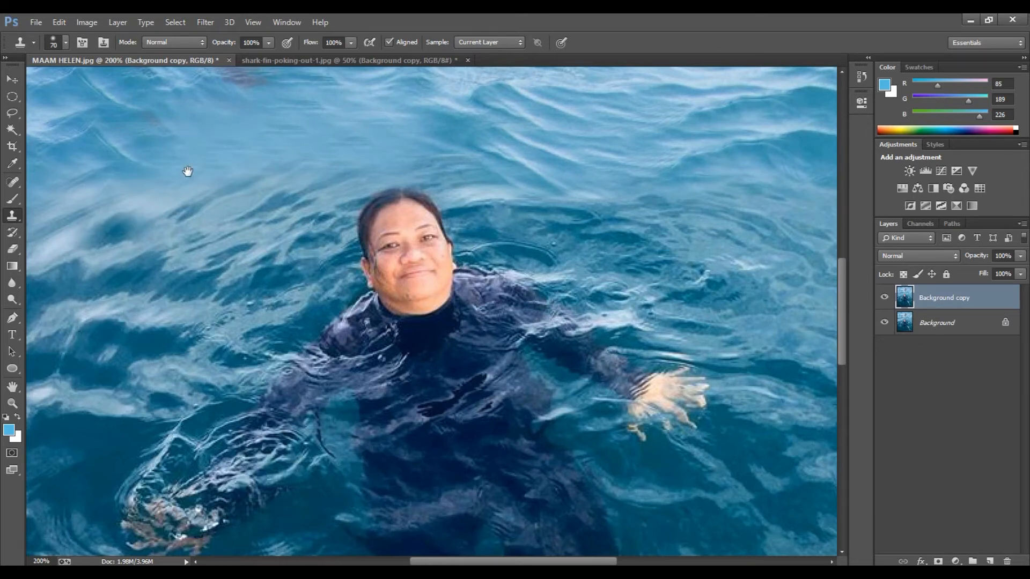
left_click_drag(187, 171, 209, 296)
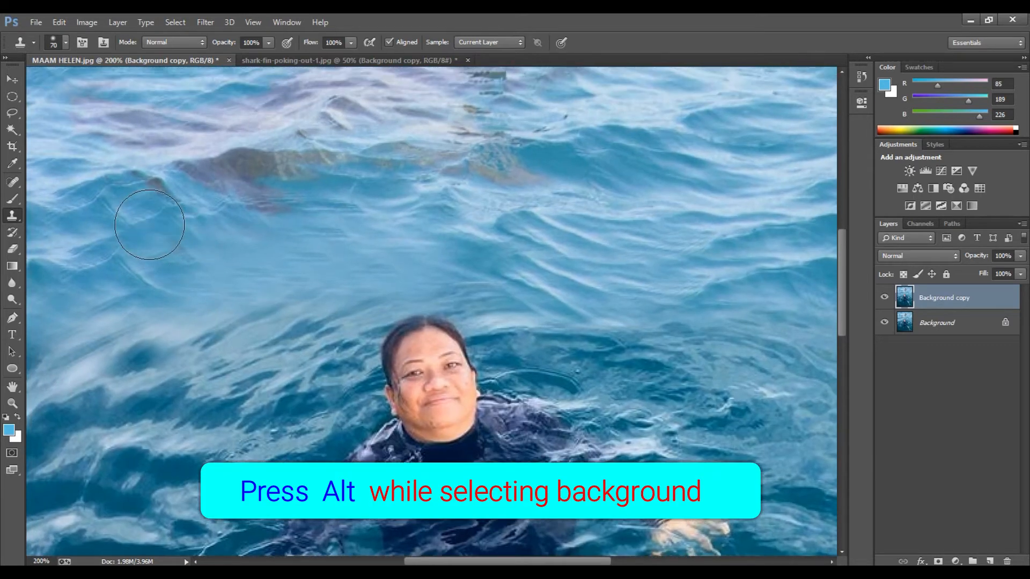
key("bracketleft")
key("bracketleft")
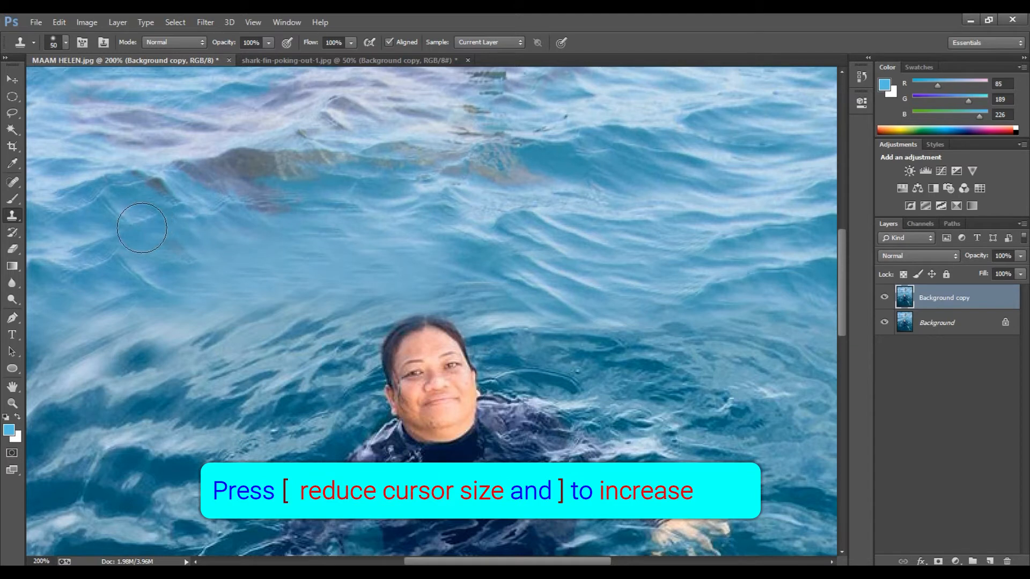
key("alt")
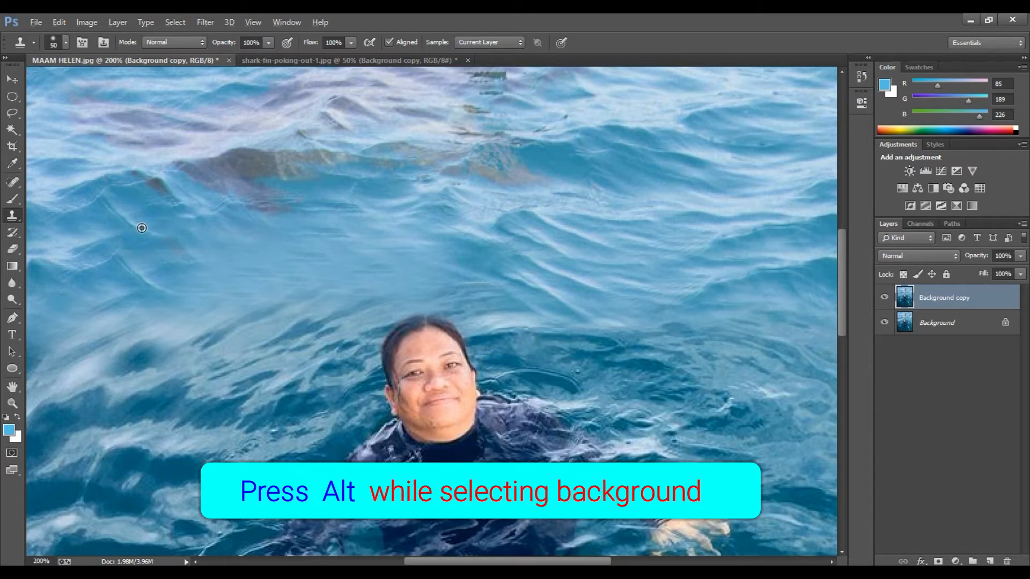
left_click(141, 228, "alt")
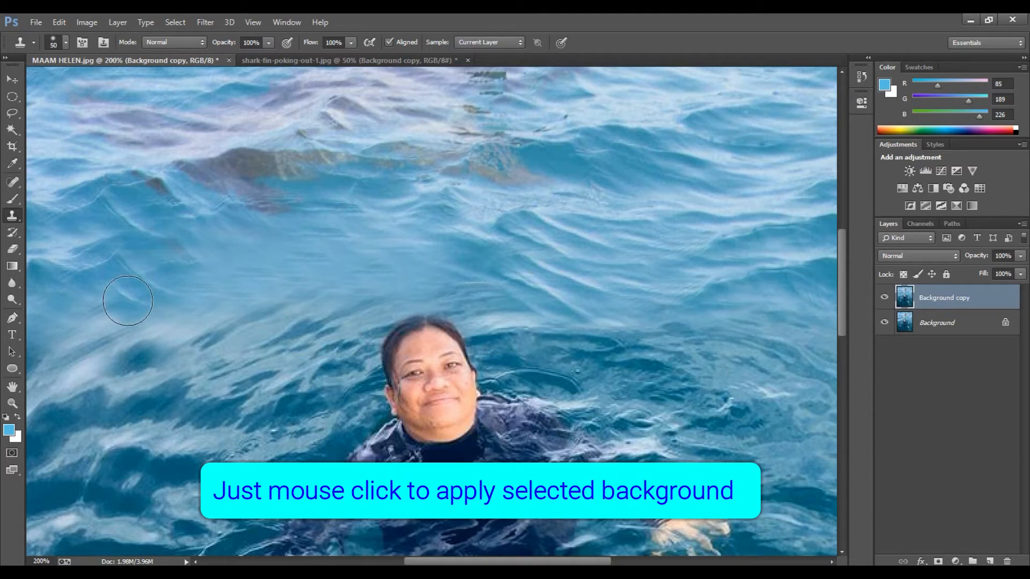
left_click(100, 328)
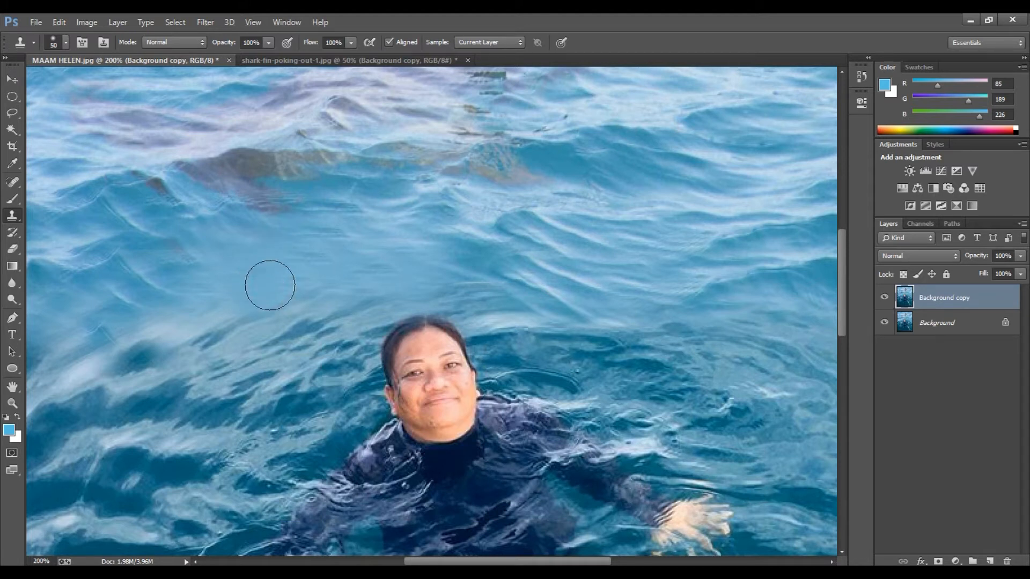
Resample water above the swimmer's head and near the photo's right edge to blend the rest of the seam.
left_click(422, 241, "alt")
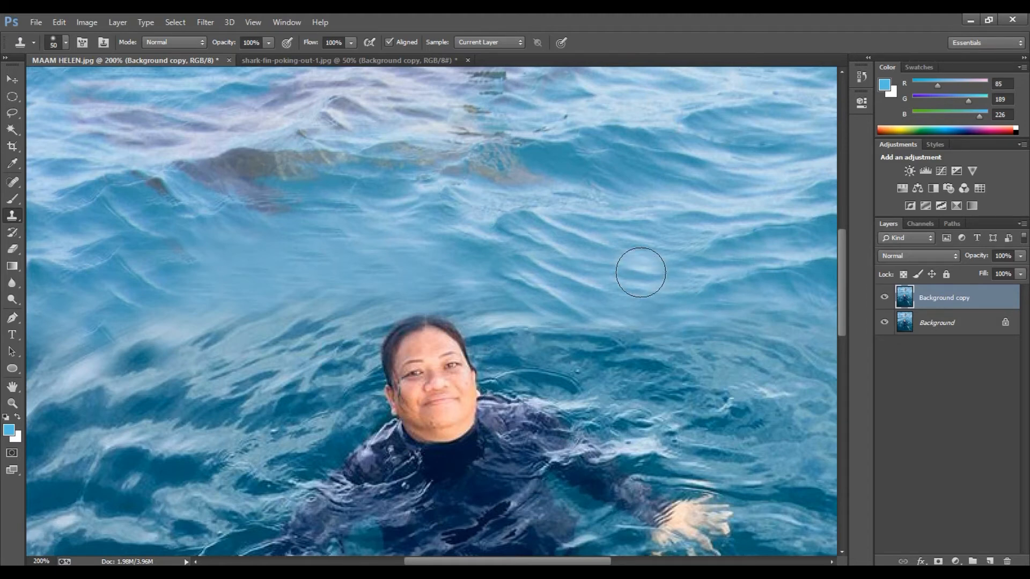
key("ctrl+minus")
key("ctrl+minus")
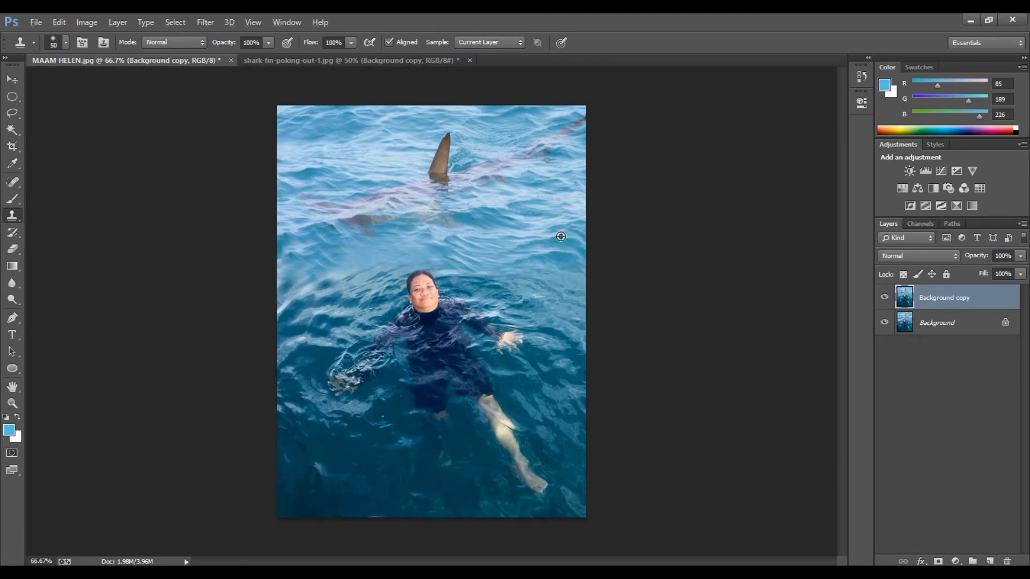
left_click(560, 236, "alt")
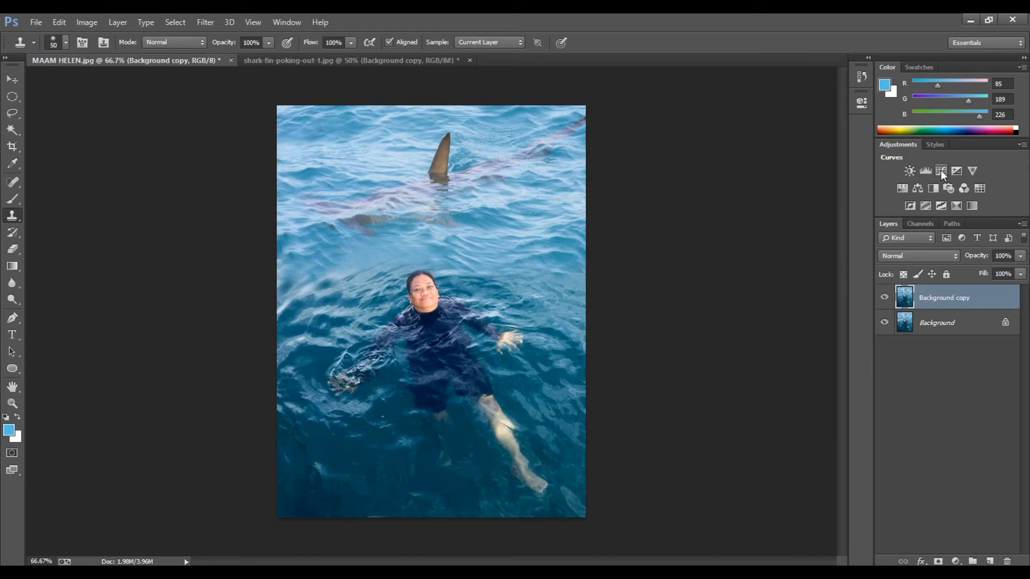
Brighten the composite with a Curves adjustment layer by raising the curve's midpoint slightly, and flatten the image.
left_click(941, 170)
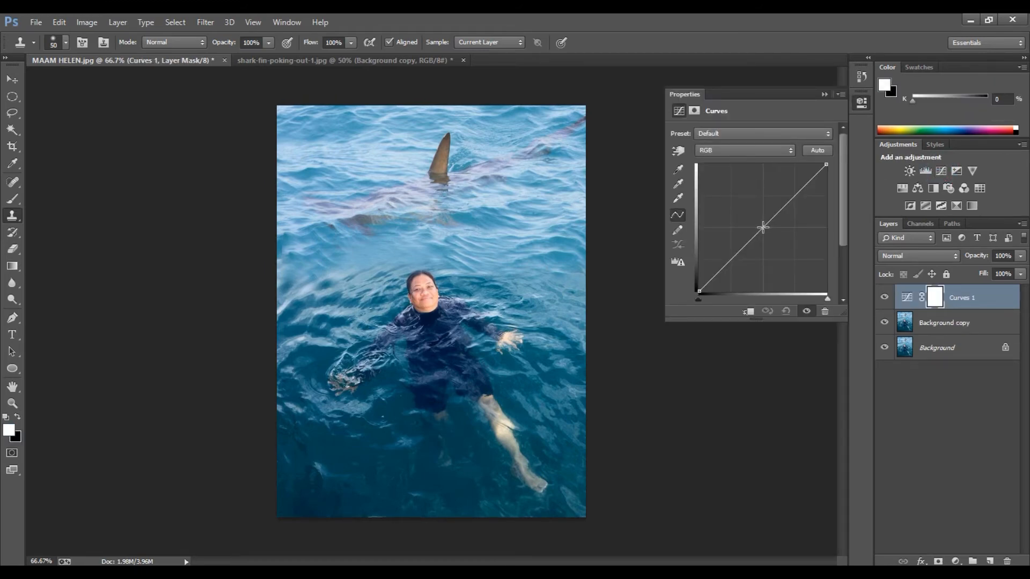
mouse_move(759, 224)
left_mouse_down()
mouse_move(740, 213)
mouse_move(756, 218)
left_mouse_up()
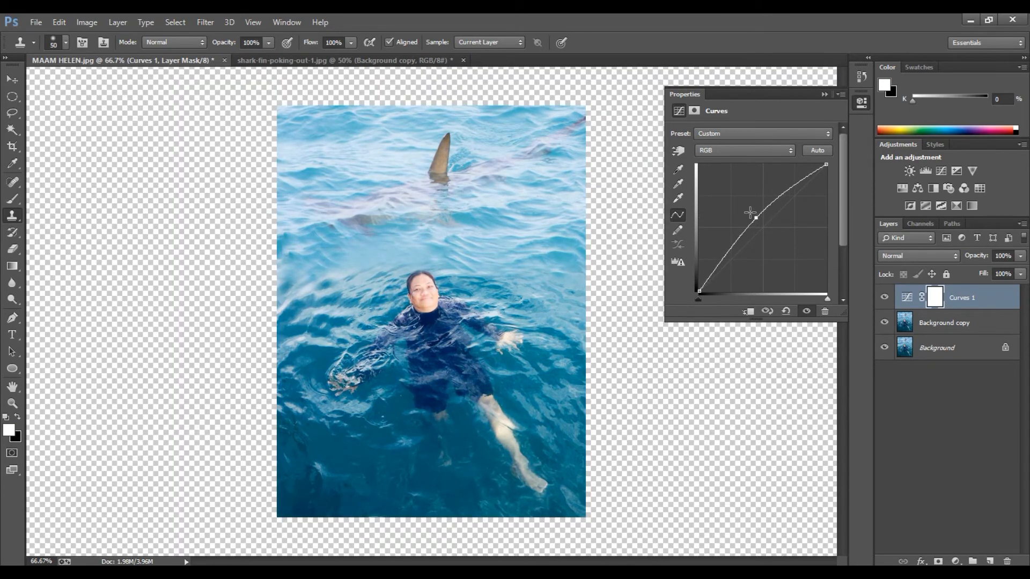
left_click(116, 24)
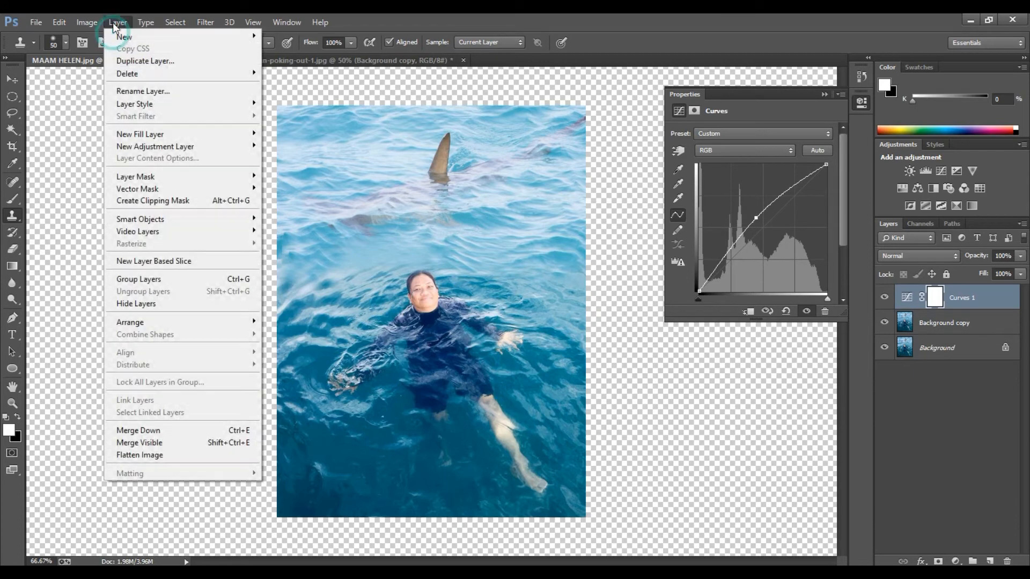
left_click(126, 455)
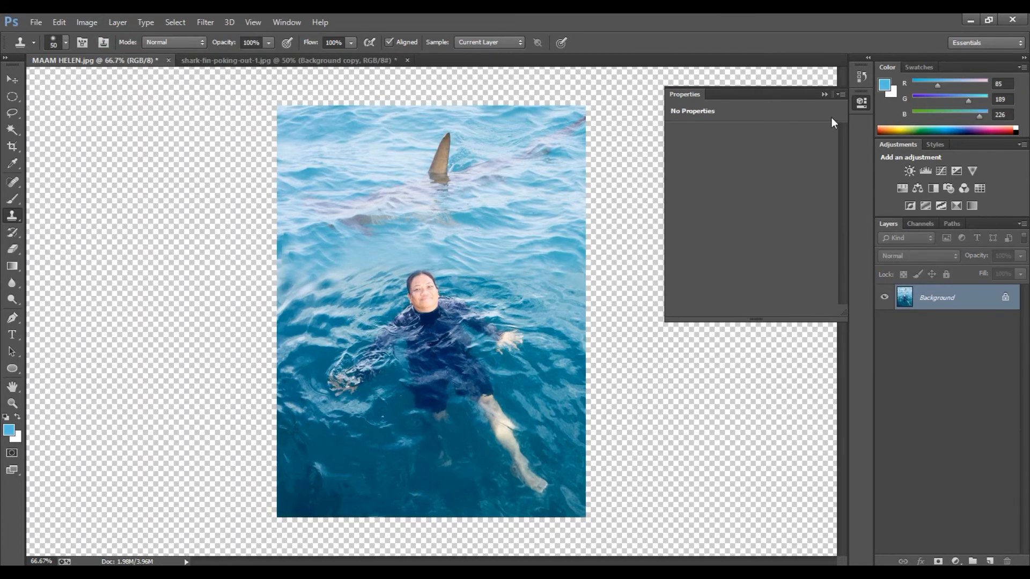
left_click(824, 93)
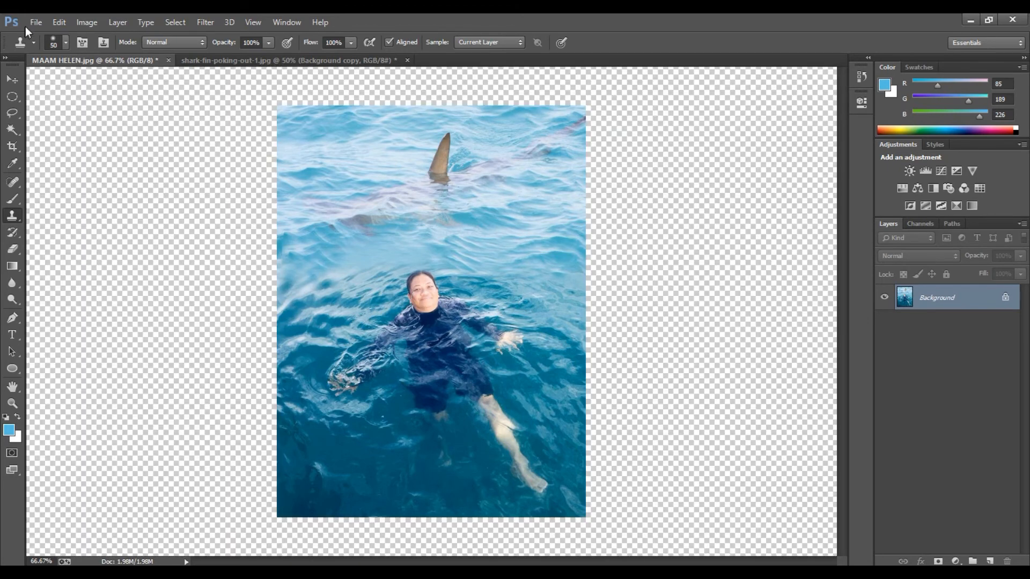
Start saving the image as a new file on the Desktop in PNG format.
left_click(35, 22)
left_click(50, 176)
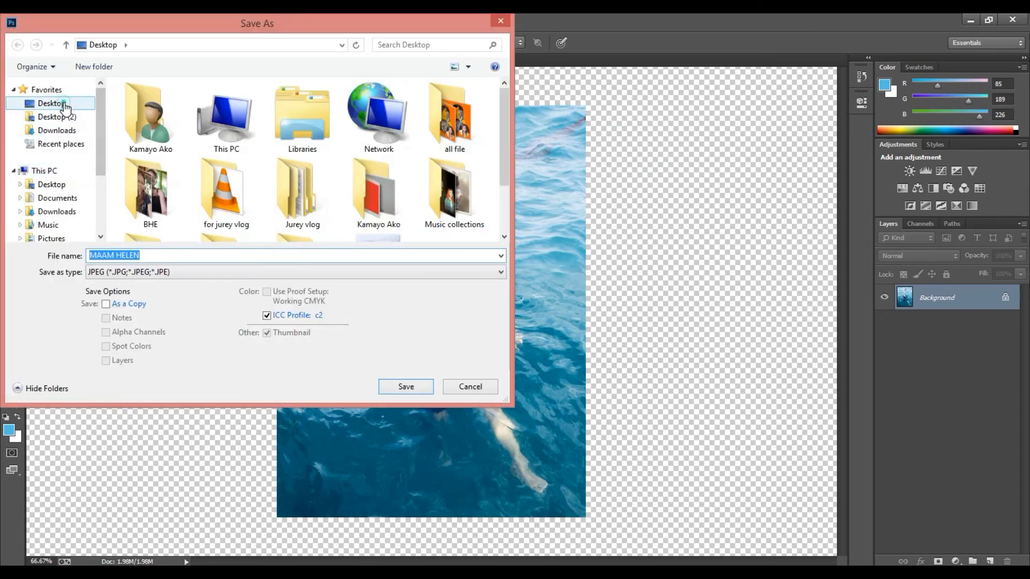
left_click(116, 272)
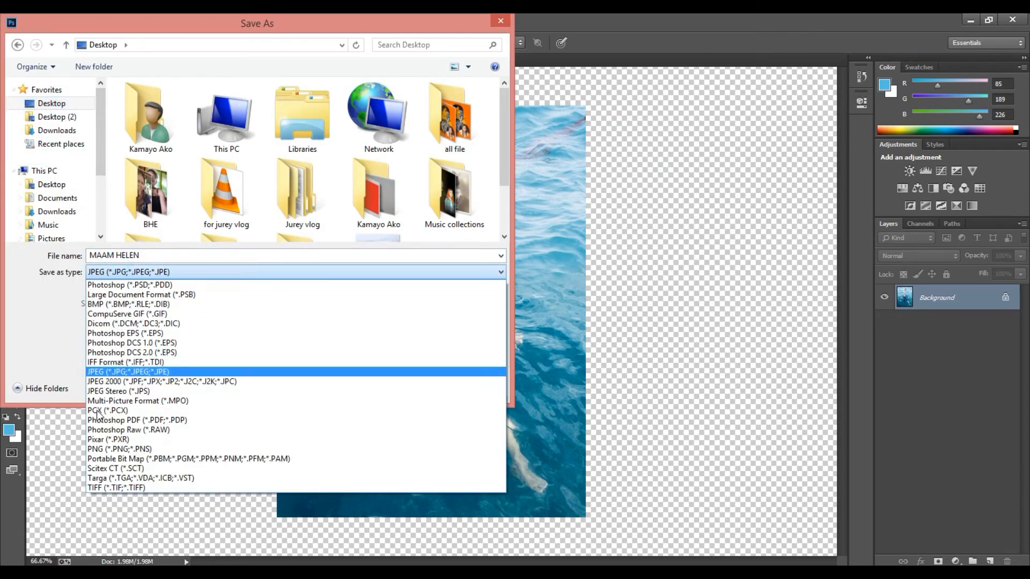
left_click(102, 449)
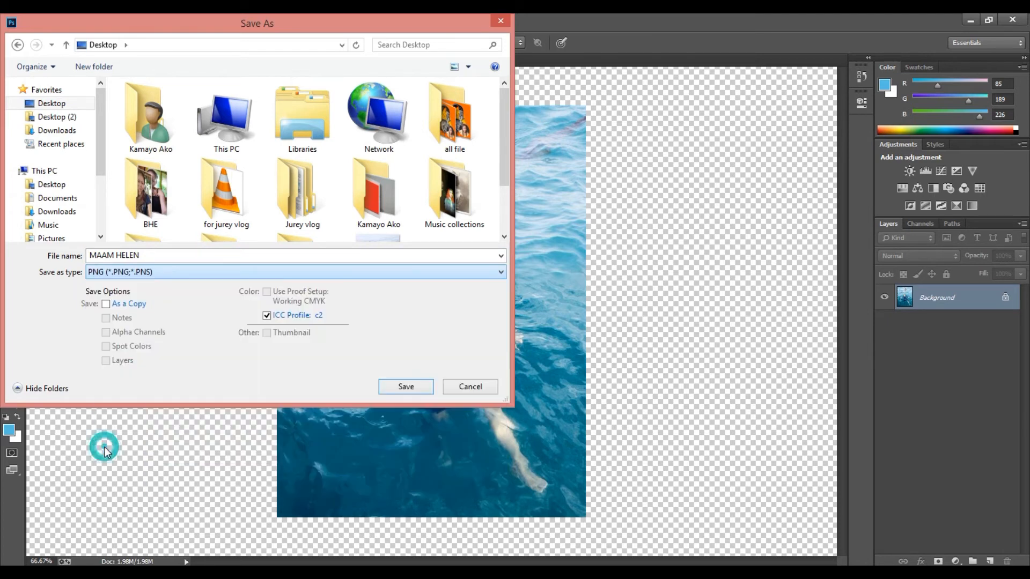
Append "AND SHARK" to the file name and save the PNG with Smallest / Slow compression and no interlacing.
left_click(153, 253)
left_click(158, 253)
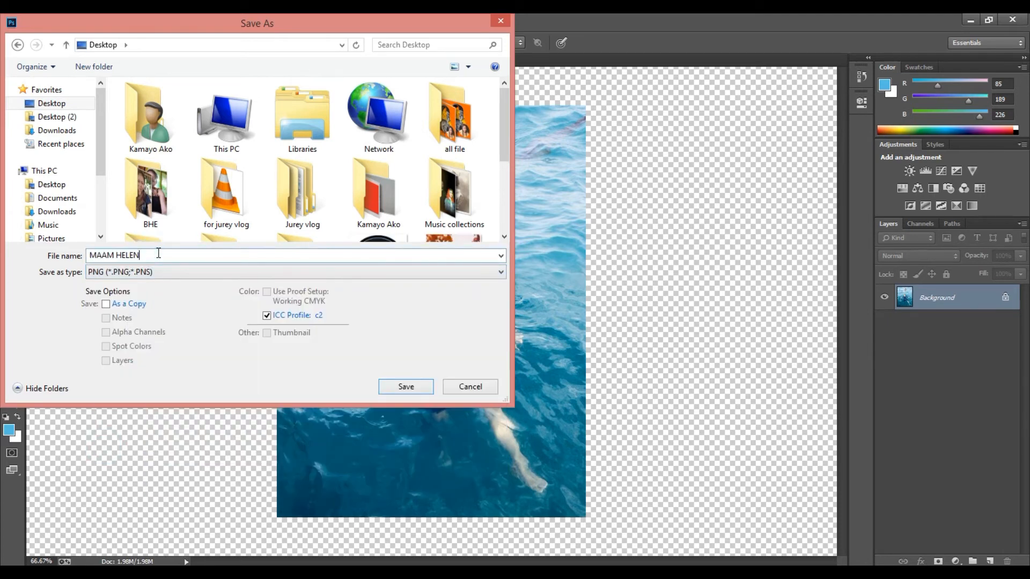
type("v")
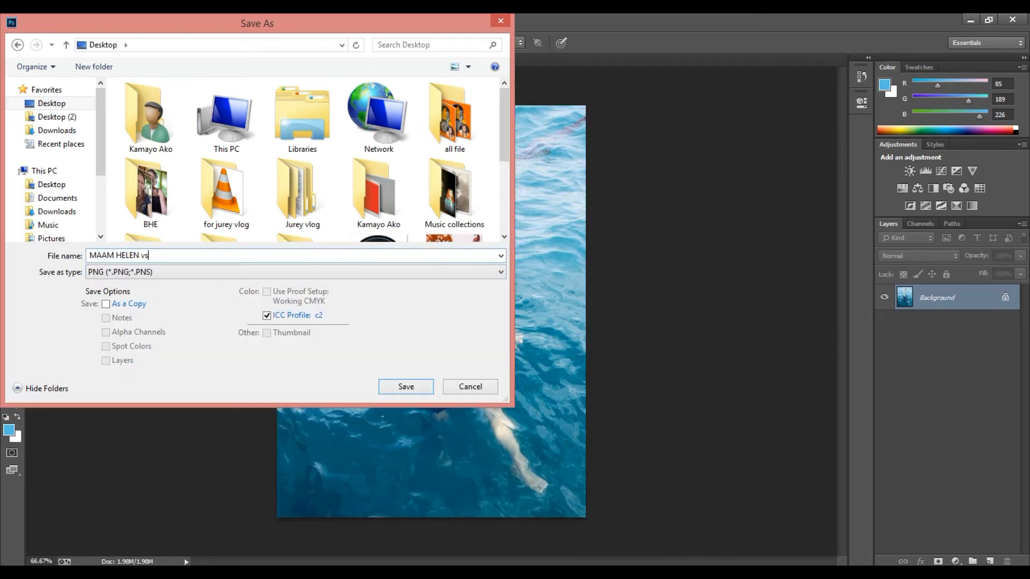
type("s")
key("BackSpace")
key("BackSpace")
type("AND SHARK")
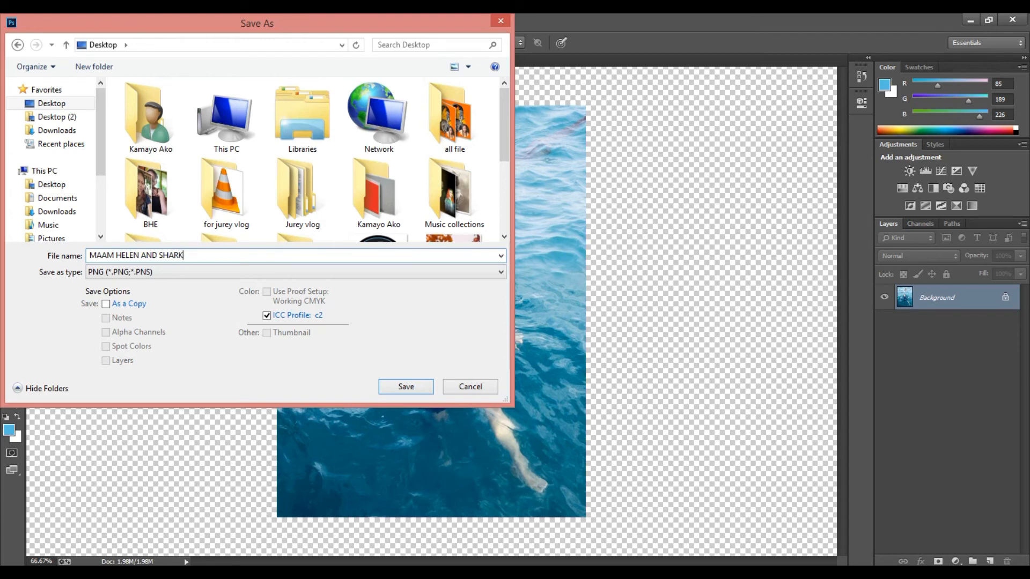
left_click(402, 386)
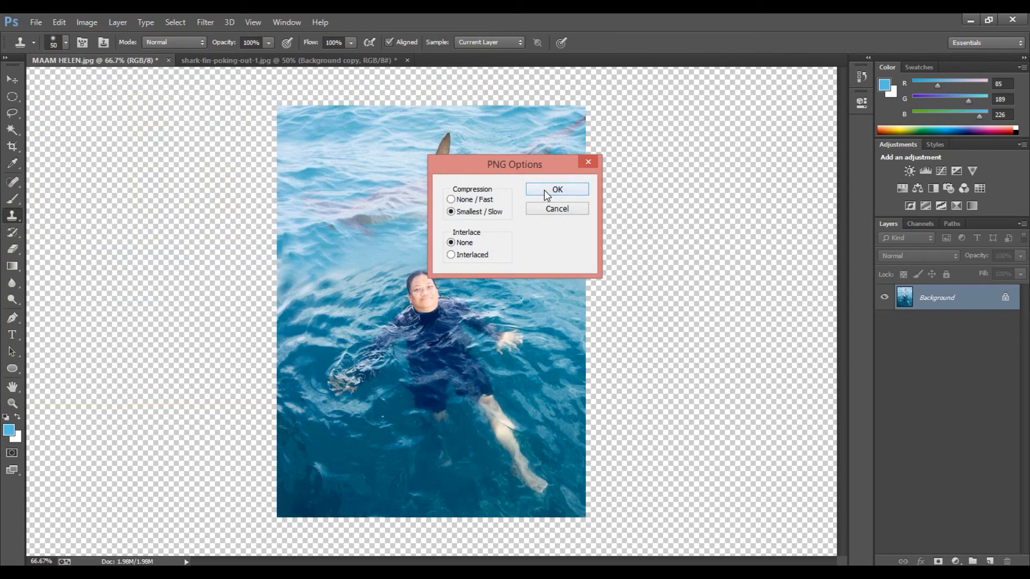
left_click(545, 192)
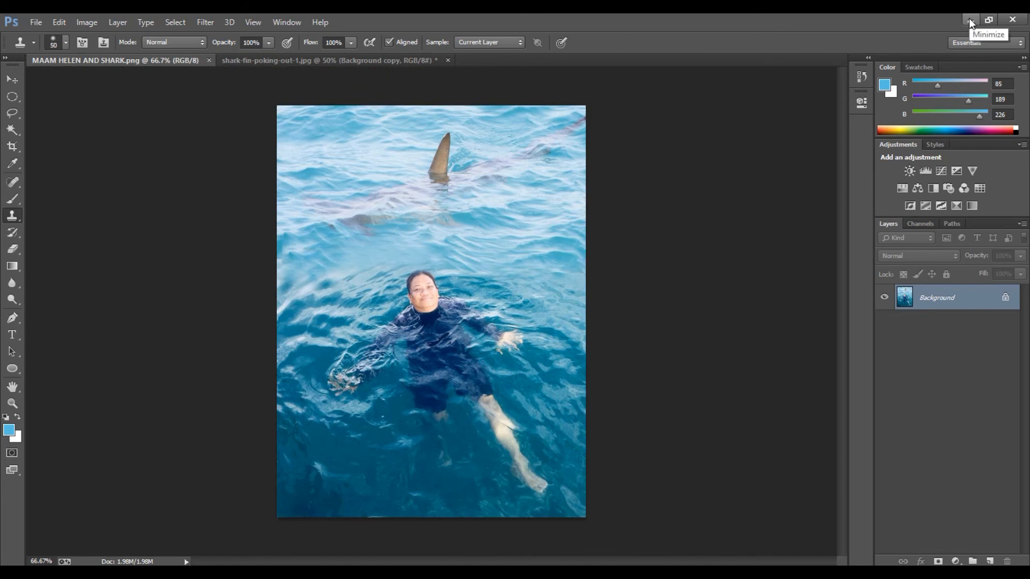
Switch to the Windows desktop, move the saved PNG's icon below the shark fin picture and open the file.
left_click(968, 18)
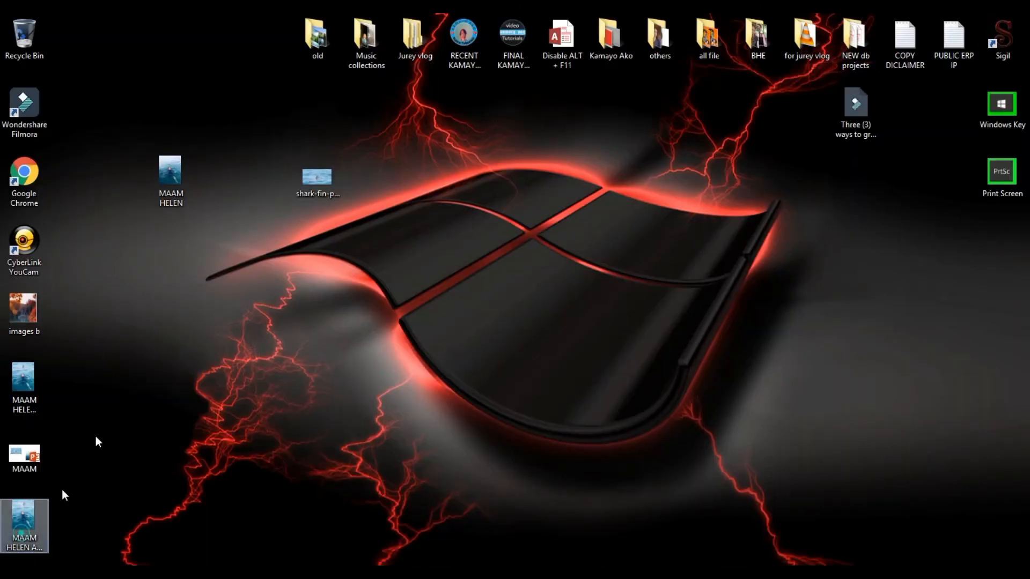
left_click_drag(32, 523, 328, 250)
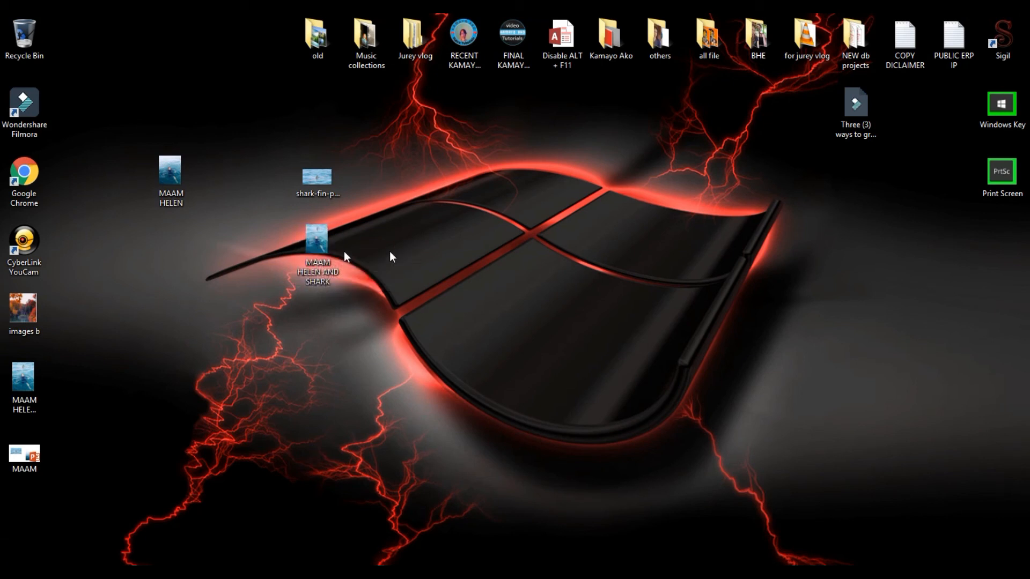
double_click(318, 250)
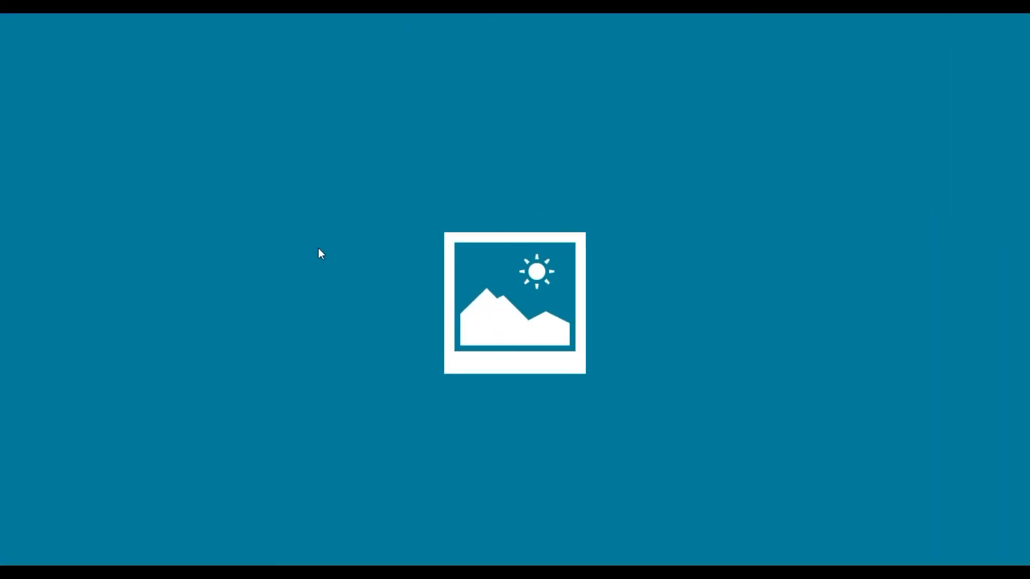